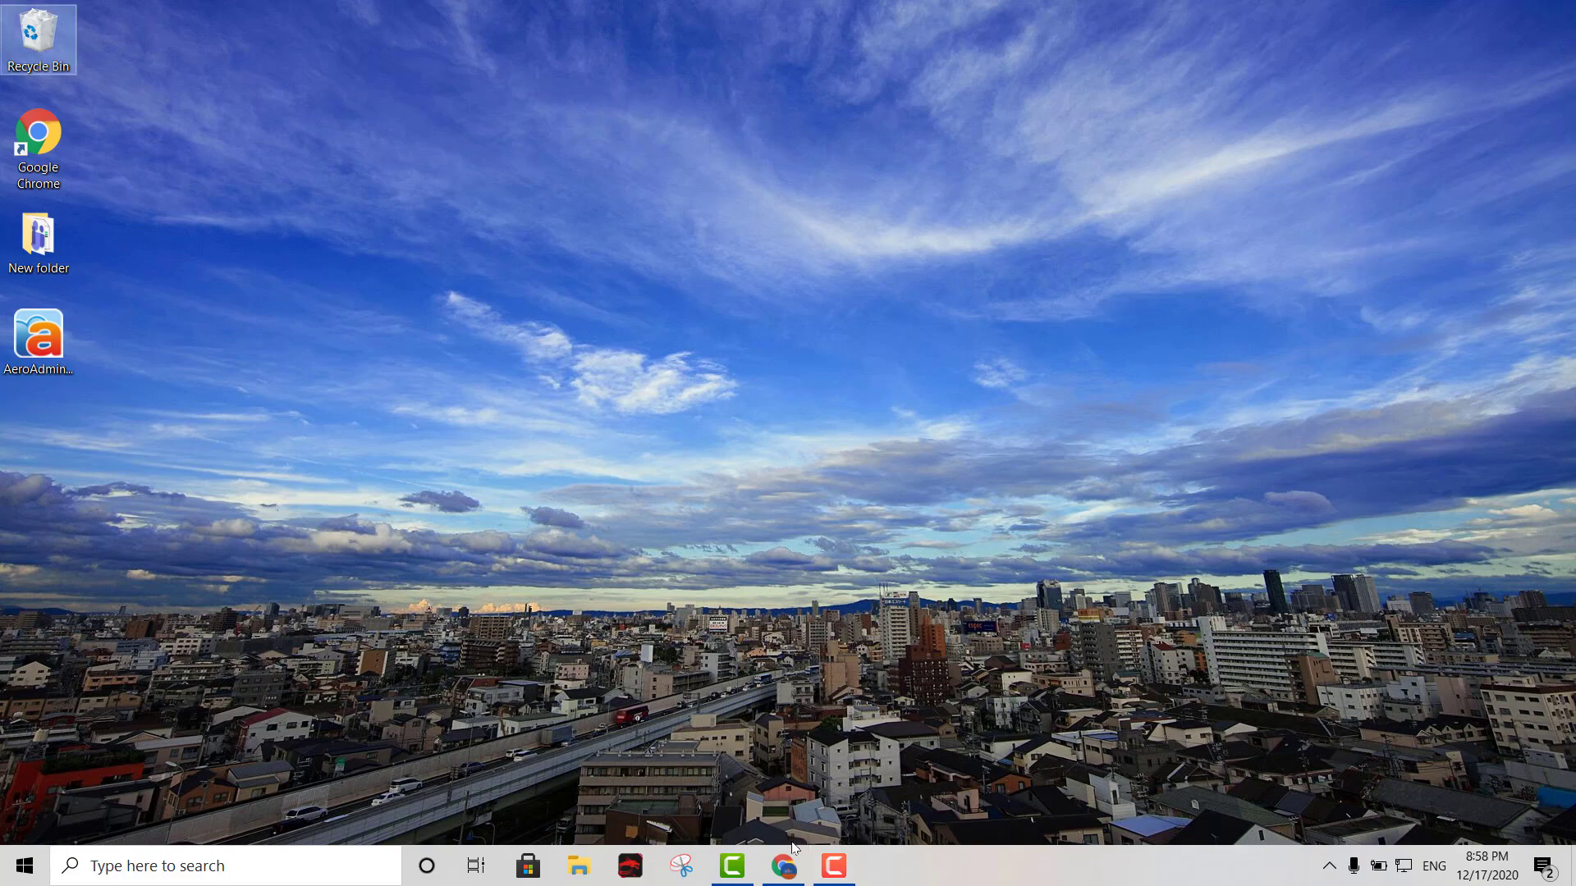
# Bring the aeroadmin.com Chrome window to the front from the taskbar
pyautogui.click(784, 866)
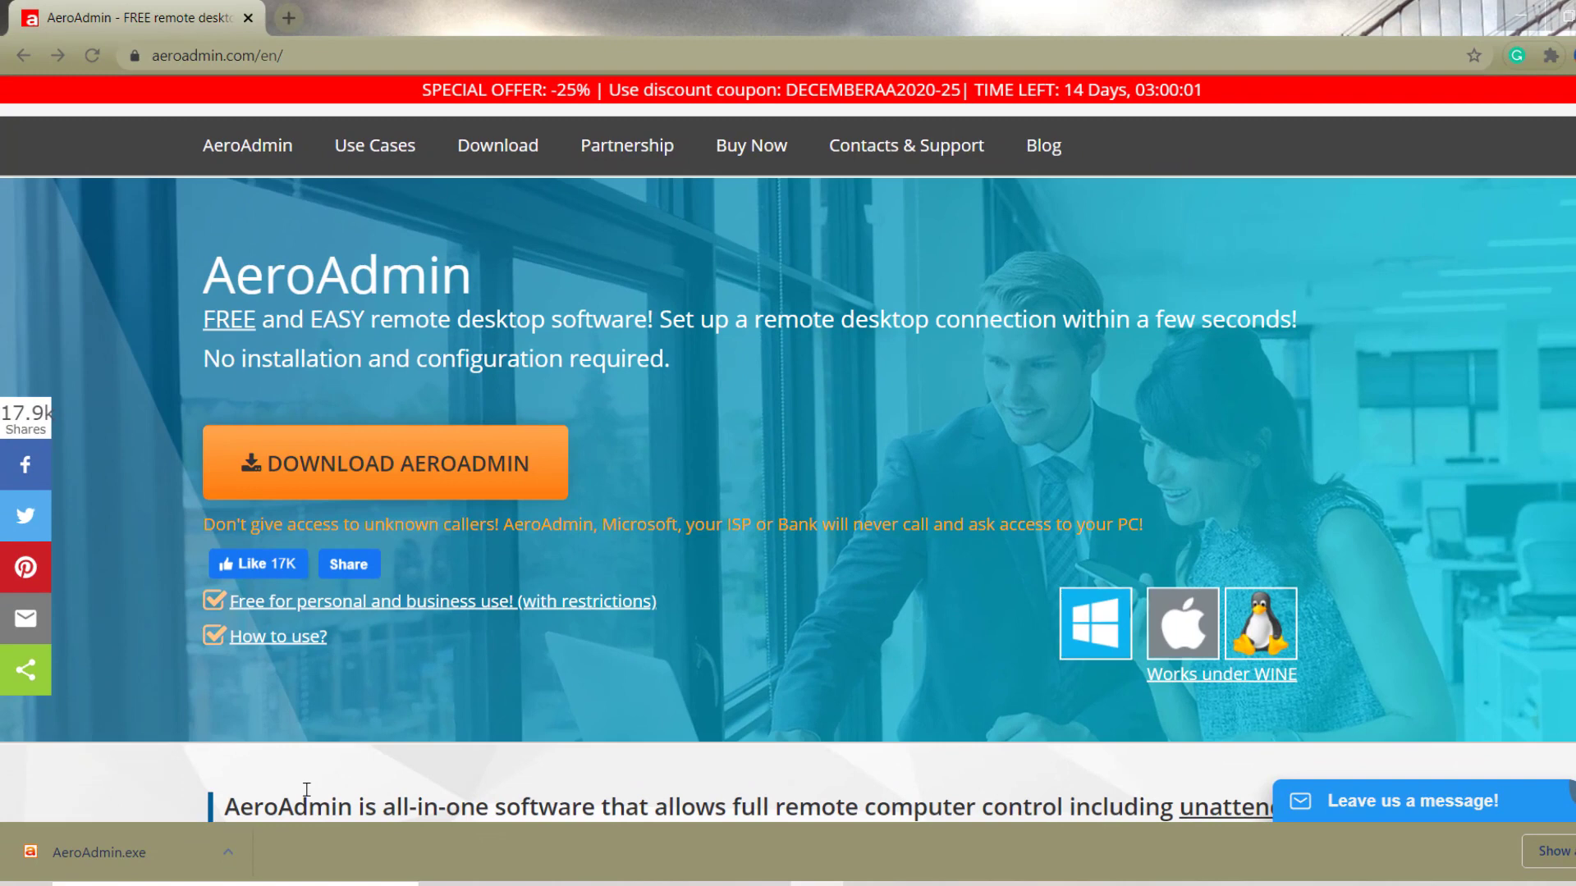
# Run AeroAdmin.exe and replace the Client ID with the pasted ID 819846517
pyautogui.click(115, 859)
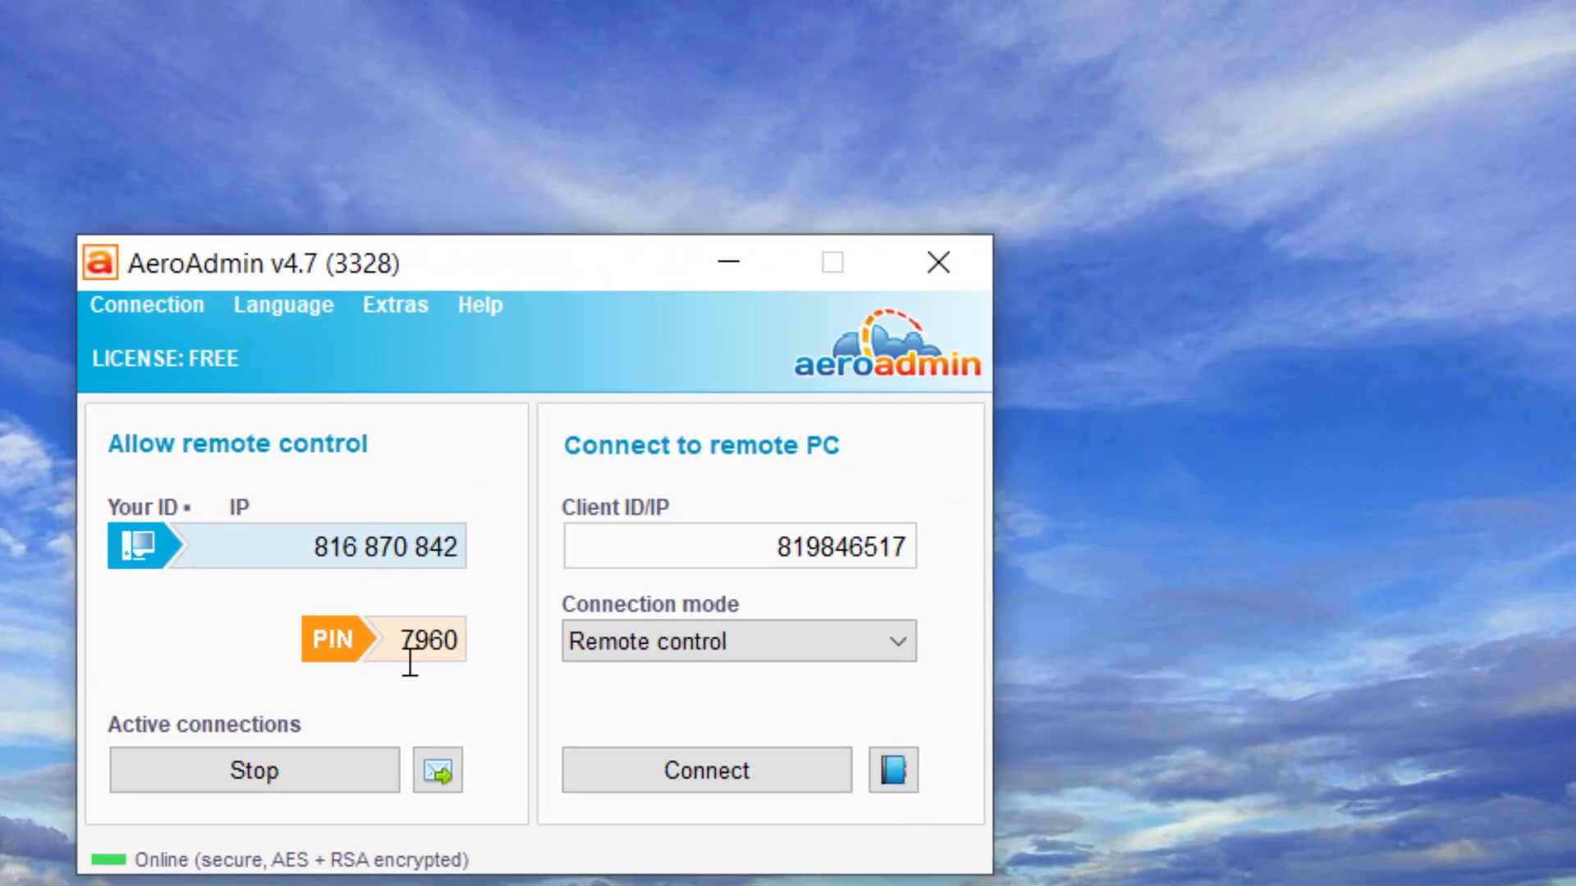
pyautogui.doubleClick(802, 545)
pyautogui.hotkey('ctrl', 'c')
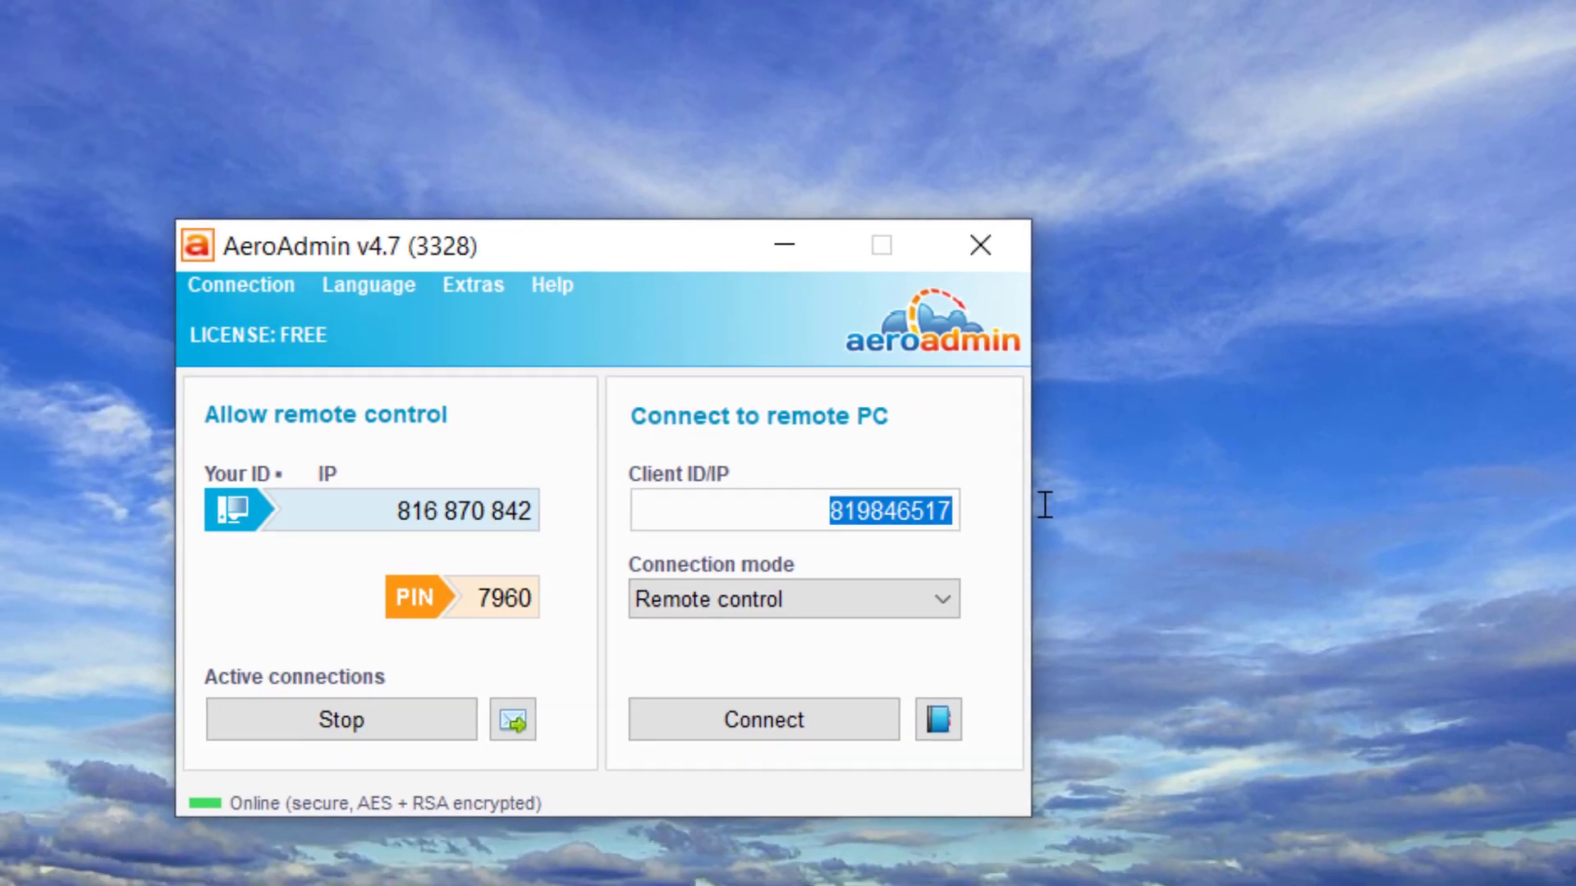
pyautogui.press('BackSpace')
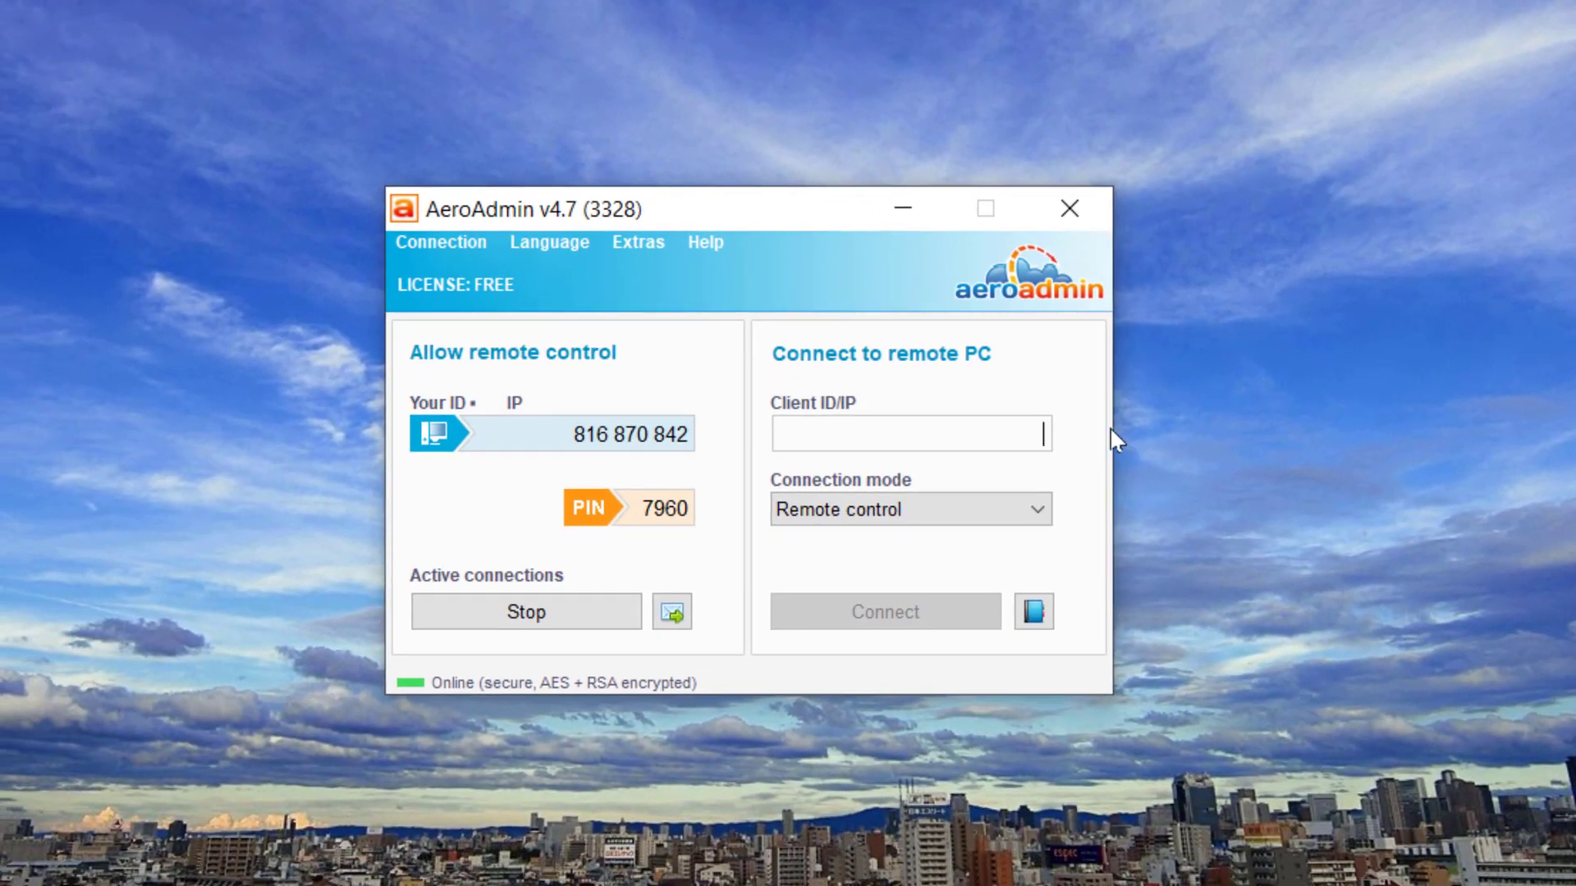
pyautogui.hotkey('ctrl', 'v')
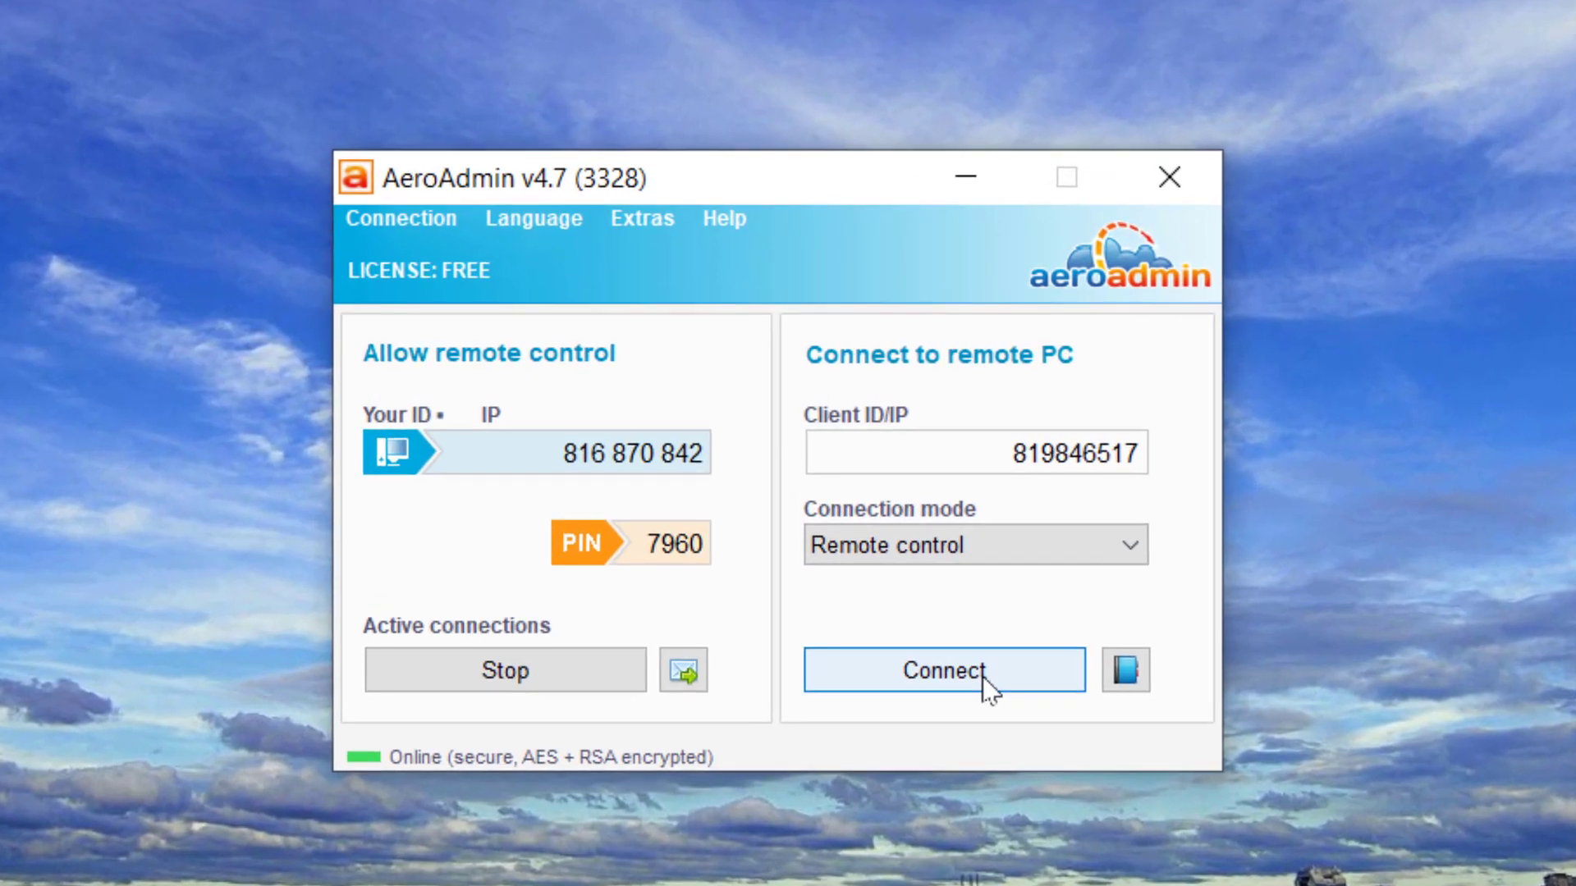
pyautogui.click(926, 628)
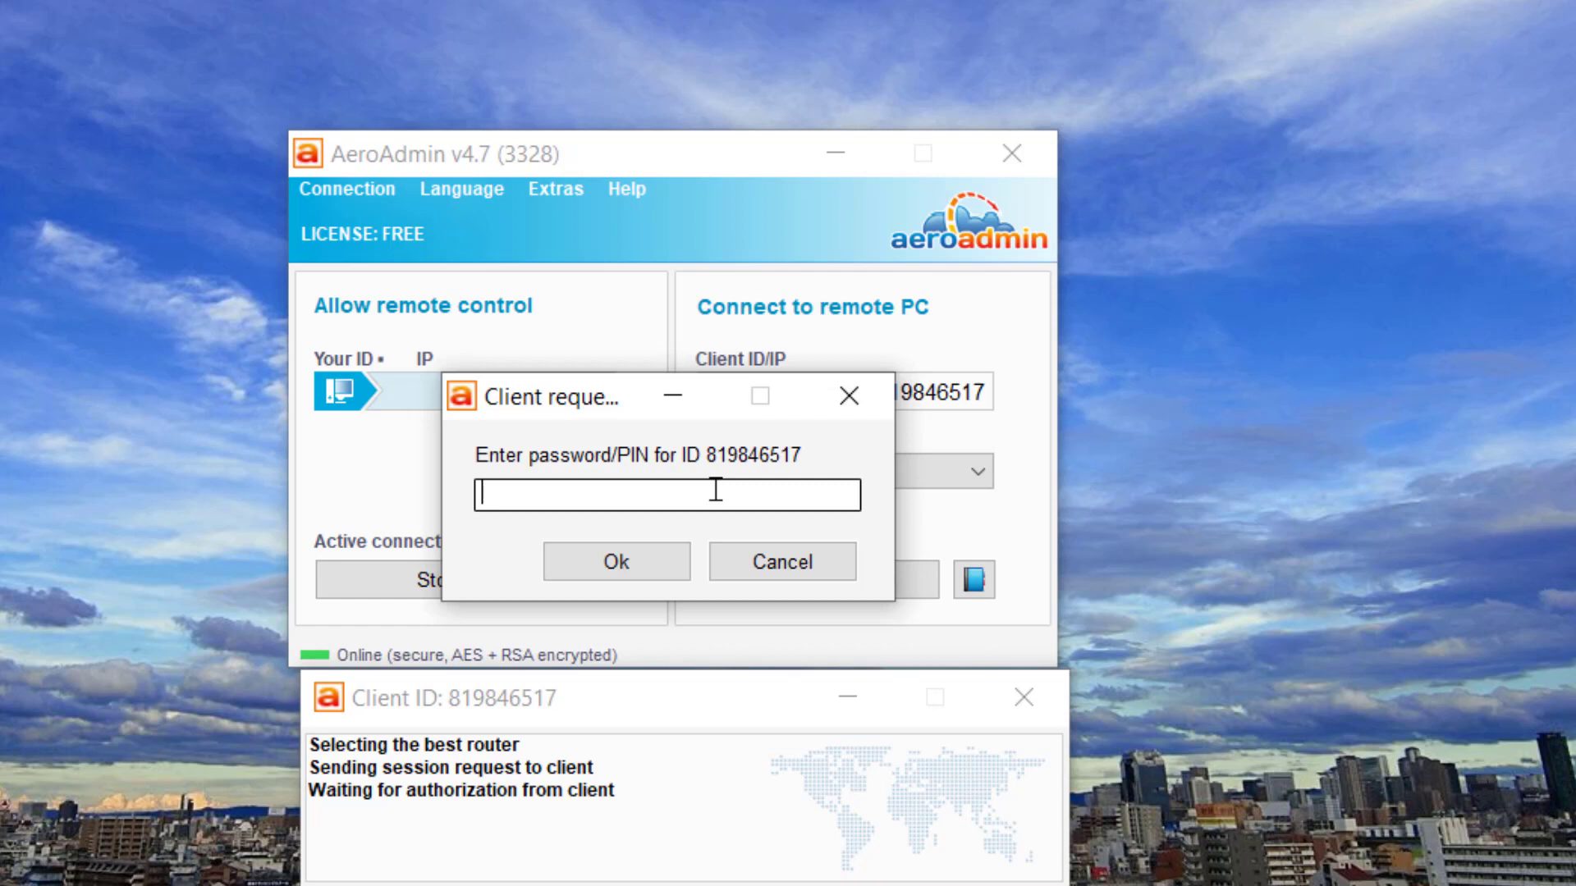
pyautogui.write('**')
pyautogui.write('**')
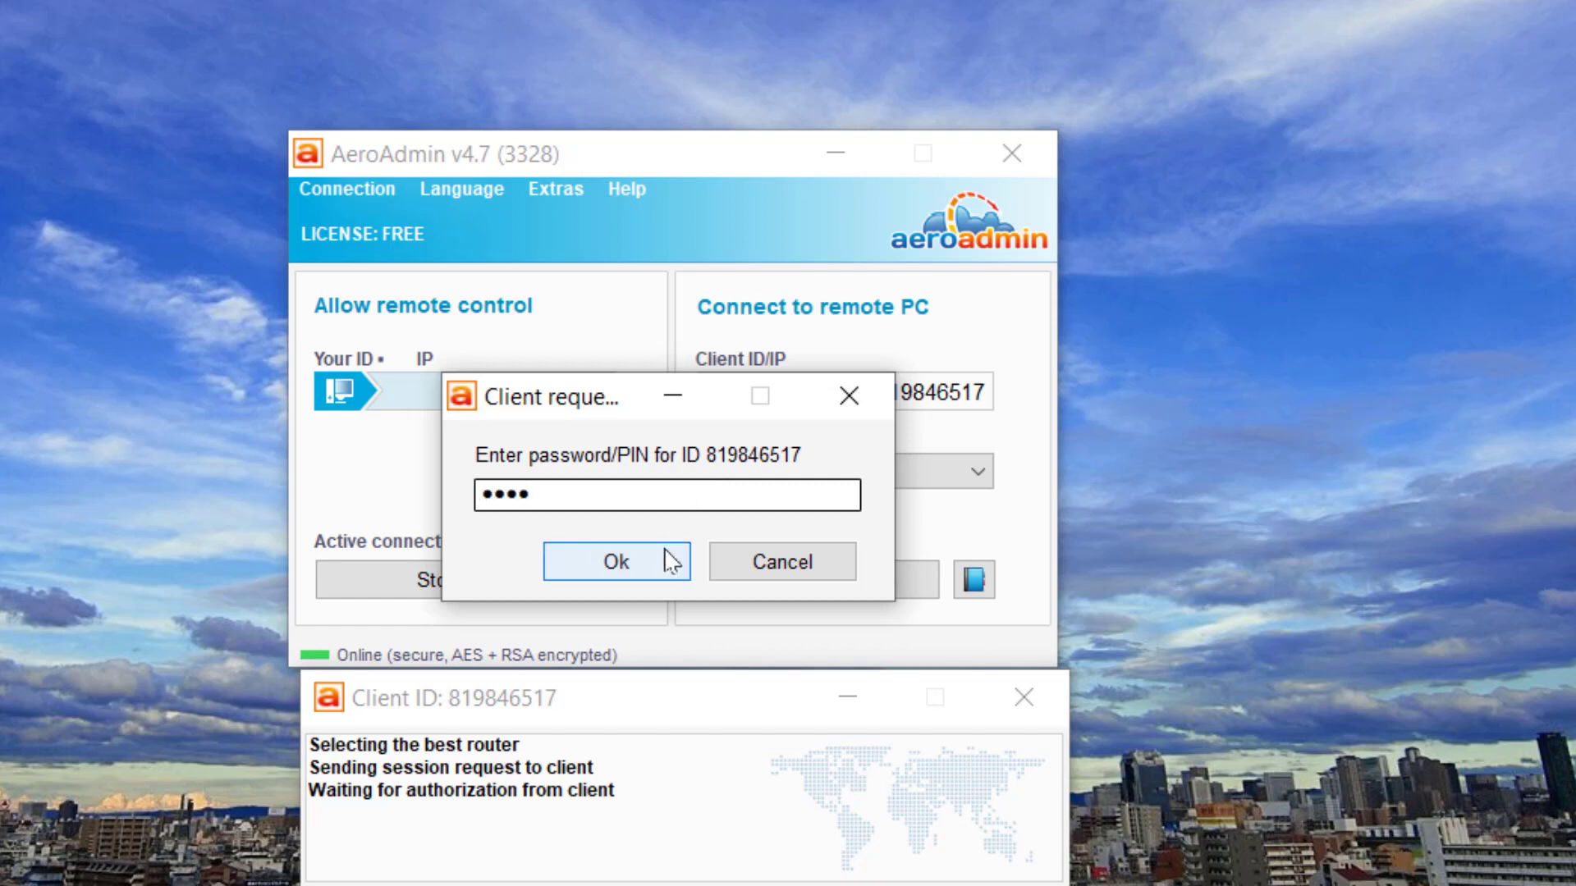
pyautogui.click(668, 557)
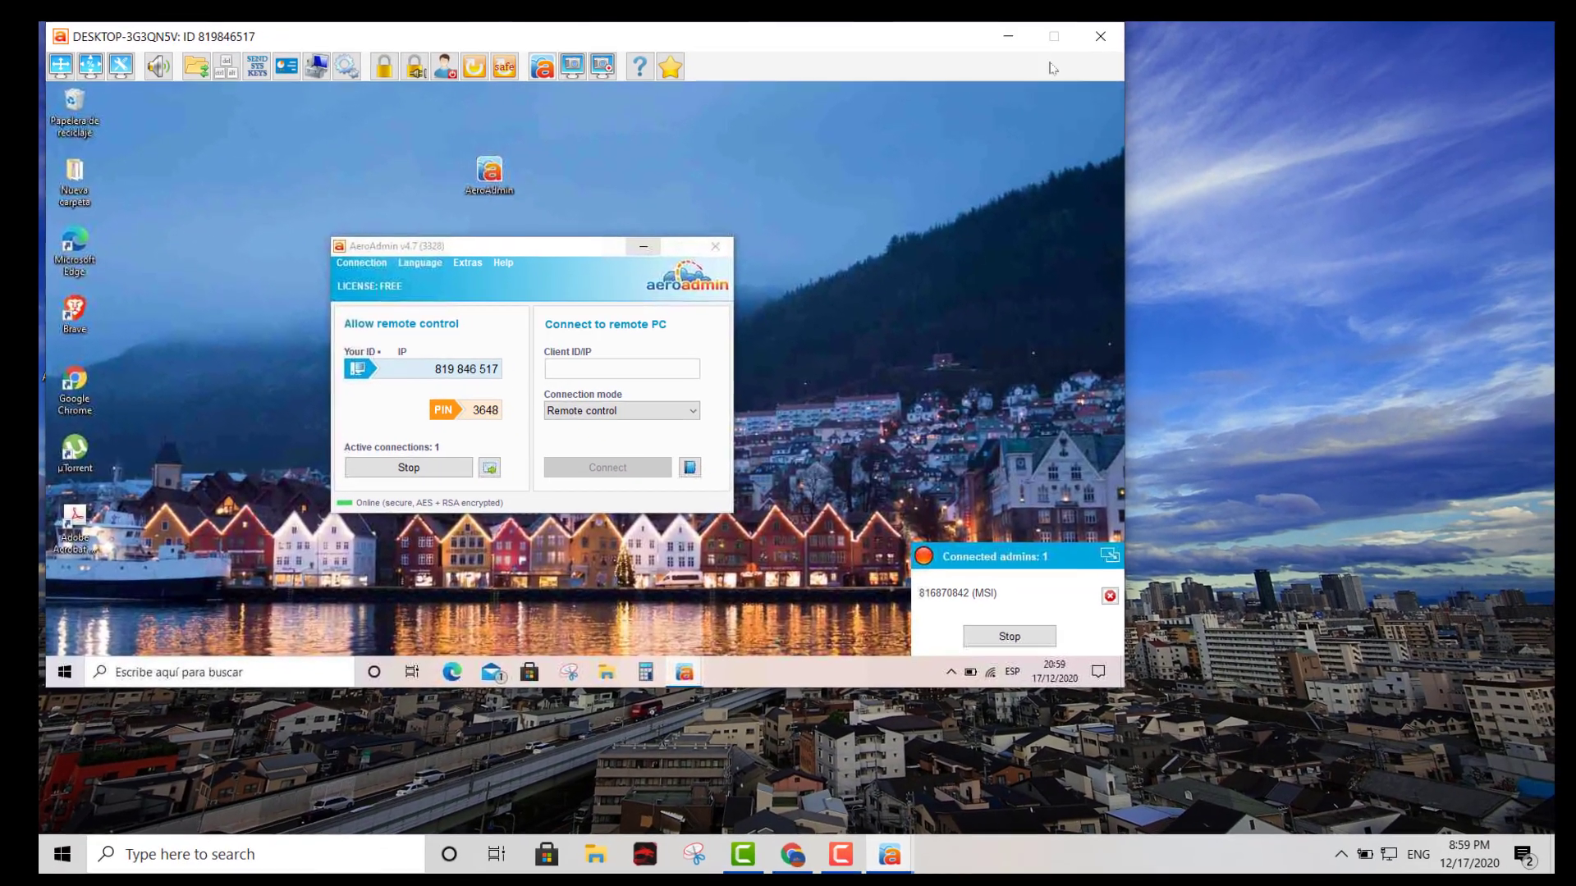
# Center the remote session window, then try the remote Start menu and desktop context menu
pyautogui.moveTo(622, 37); pyautogui.dragTo(960, 69)
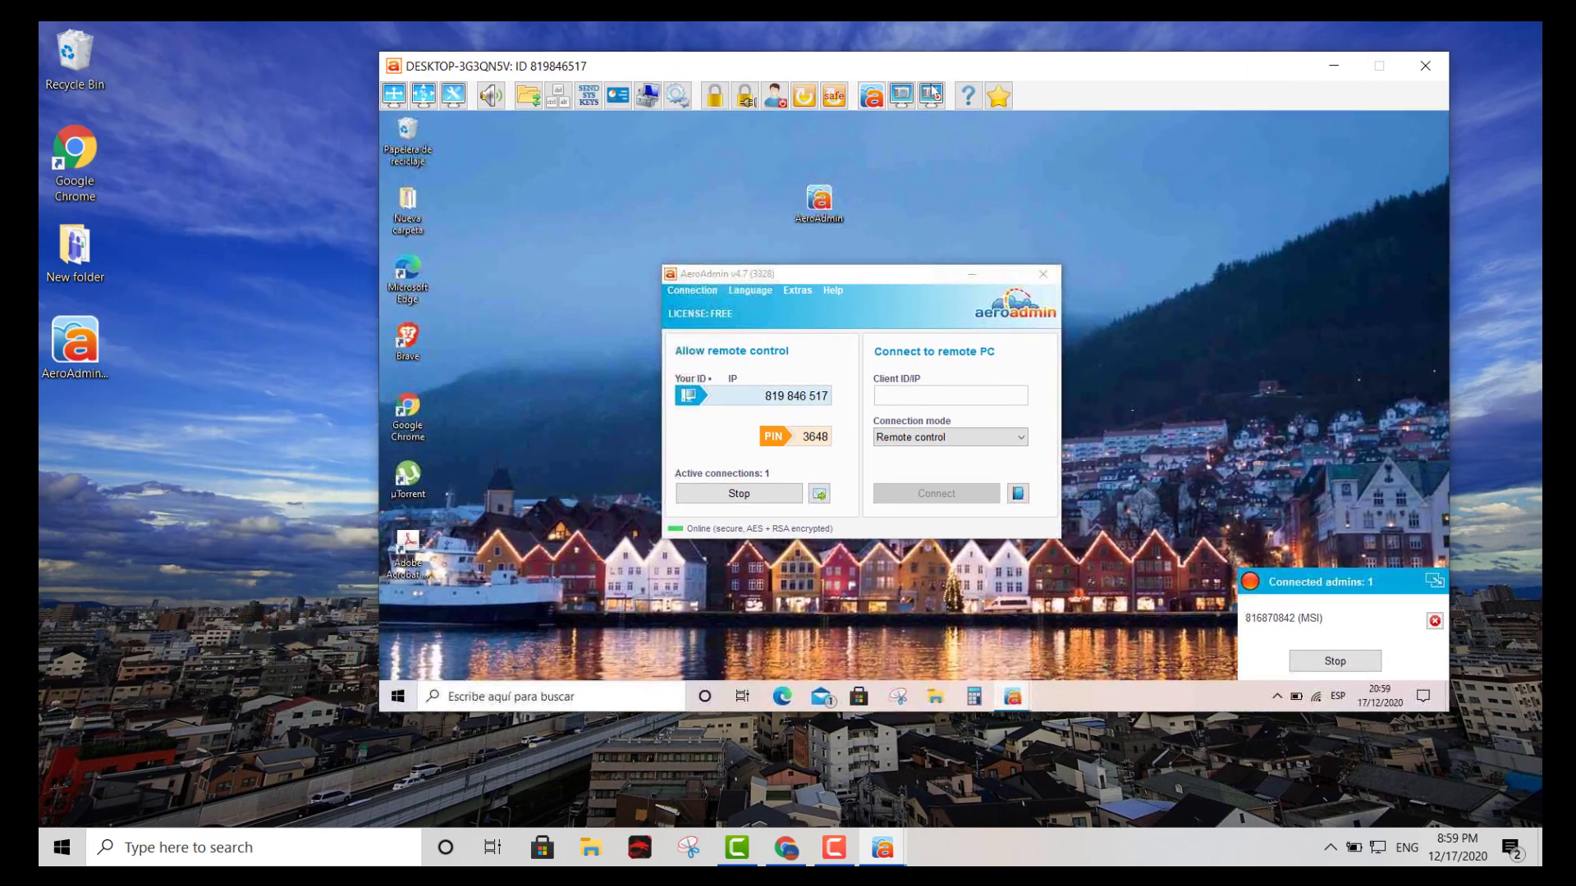
pyautogui.click(397, 697)
pyautogui.click(818, 203)
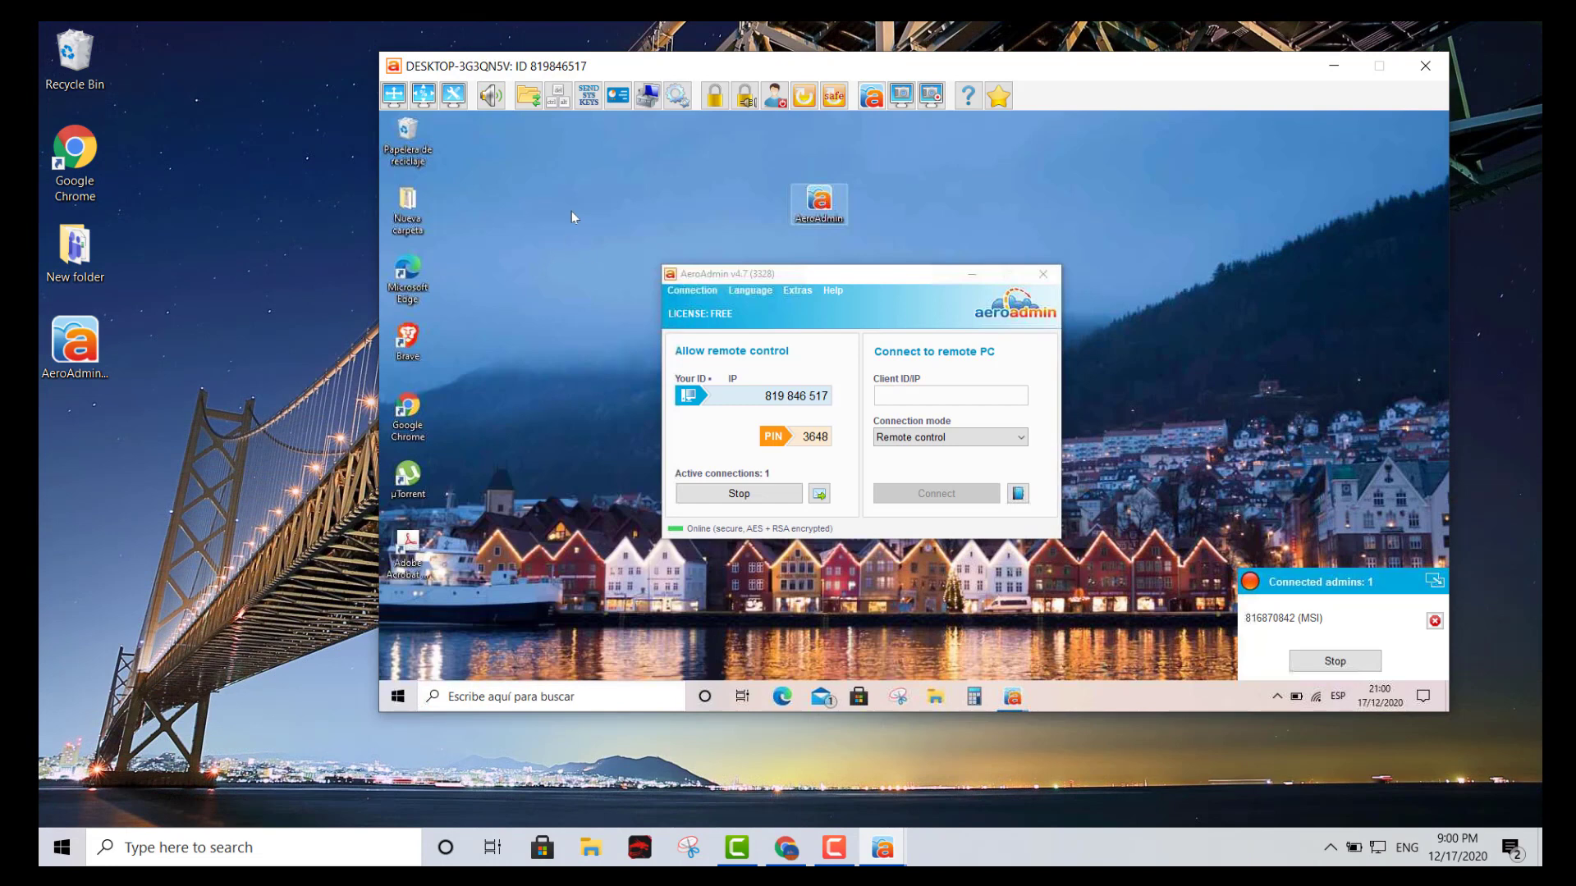
pyautogui.rightClick(588, 196)
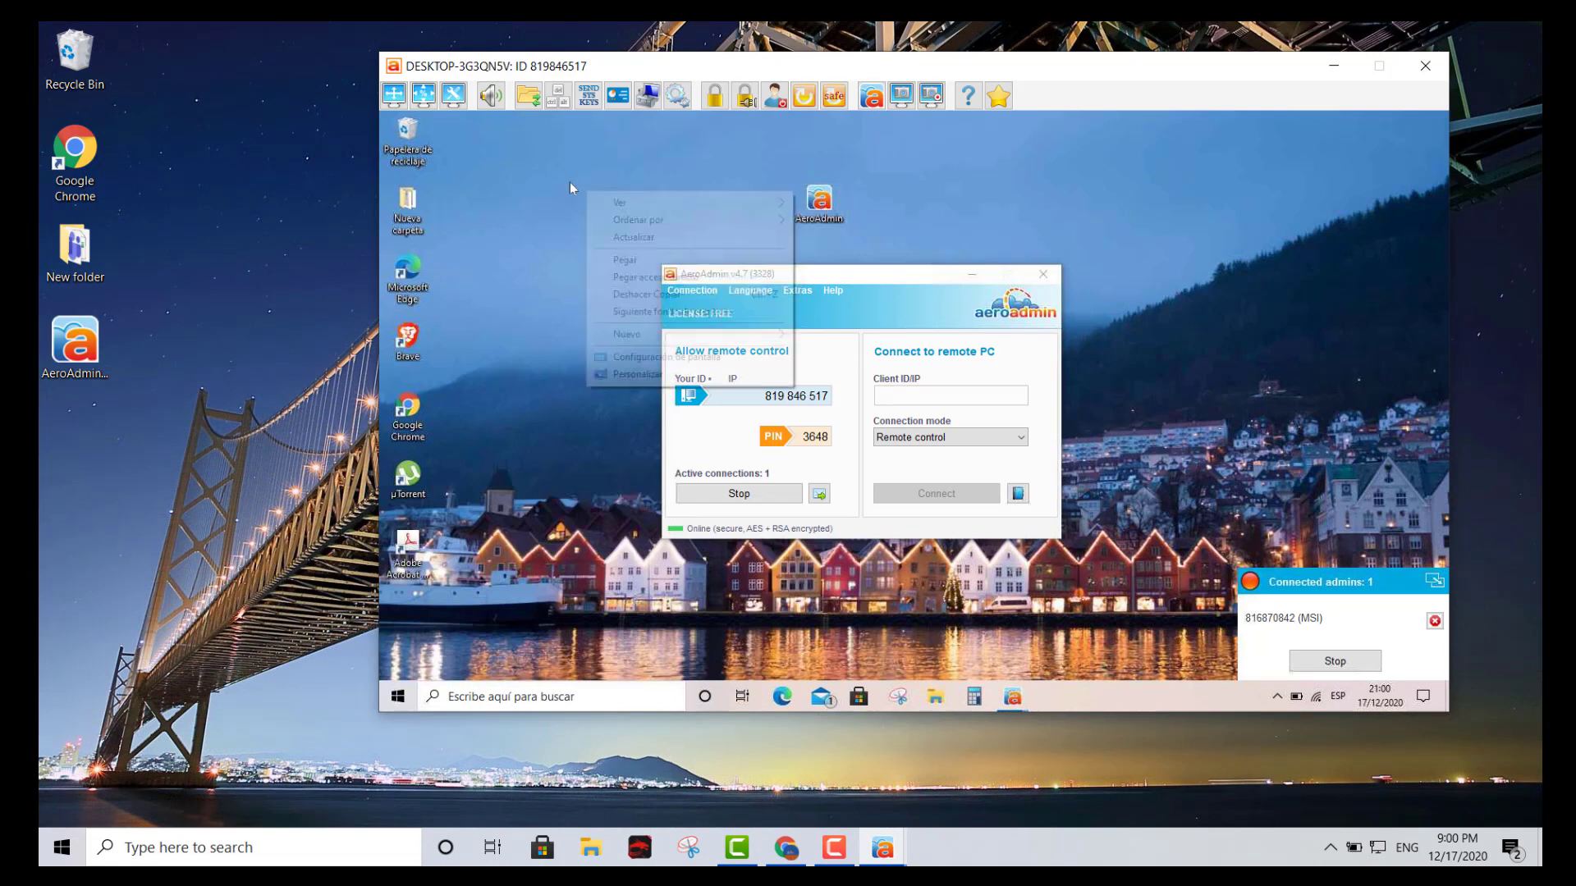
pyautogui.press('Escape')
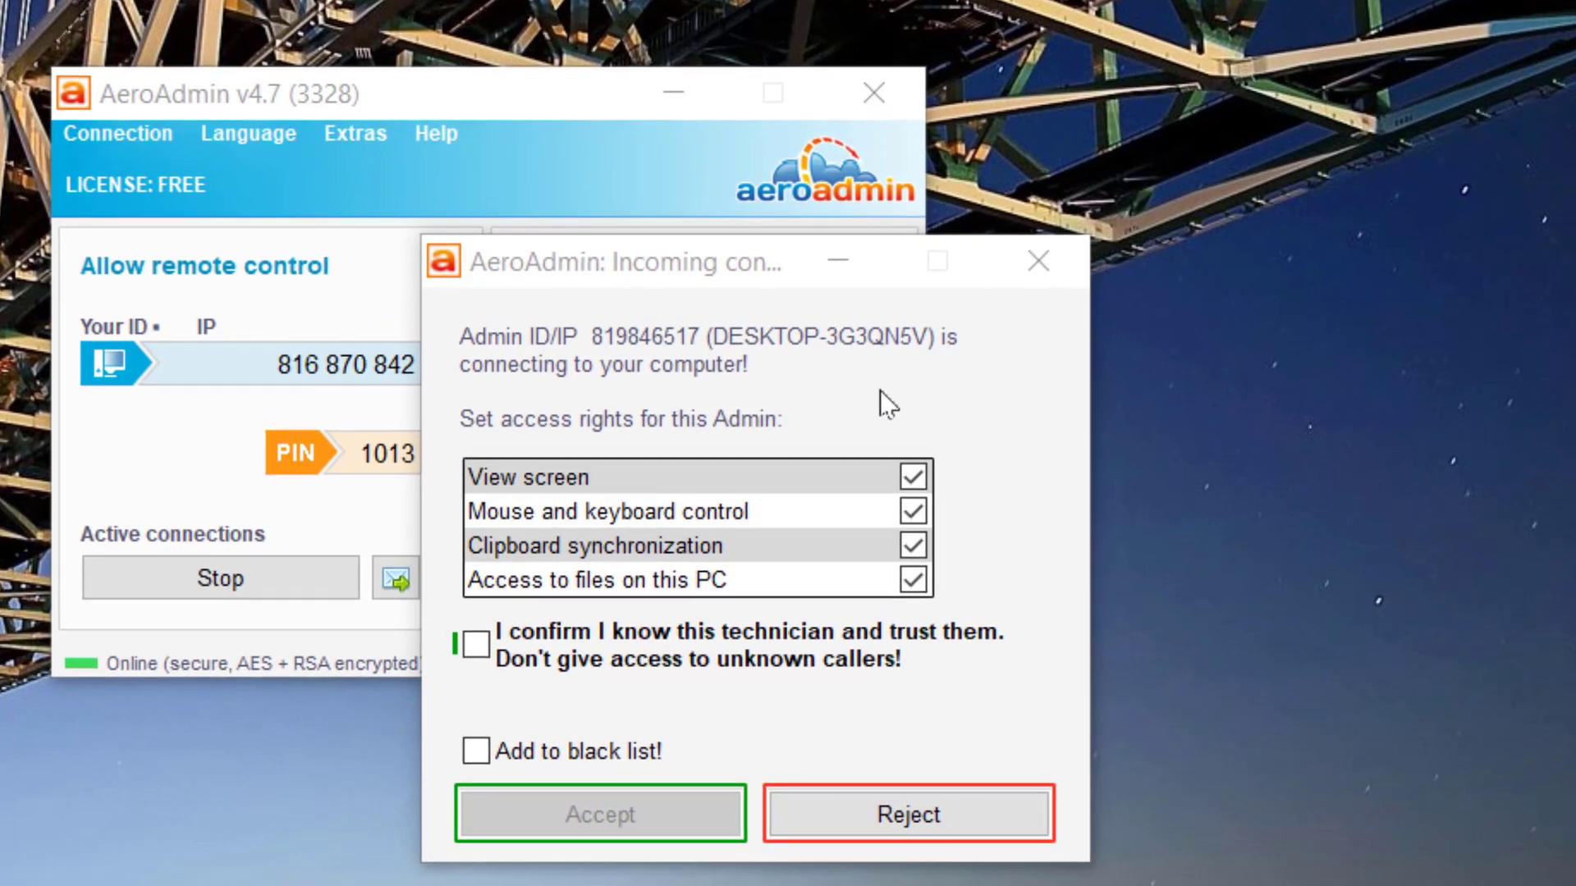
# Accept the incoming connection after ticking 'I confirm I know this technician'
pyautogui.moveTo(738, 263); pyautogui.dragTo(915, 262)
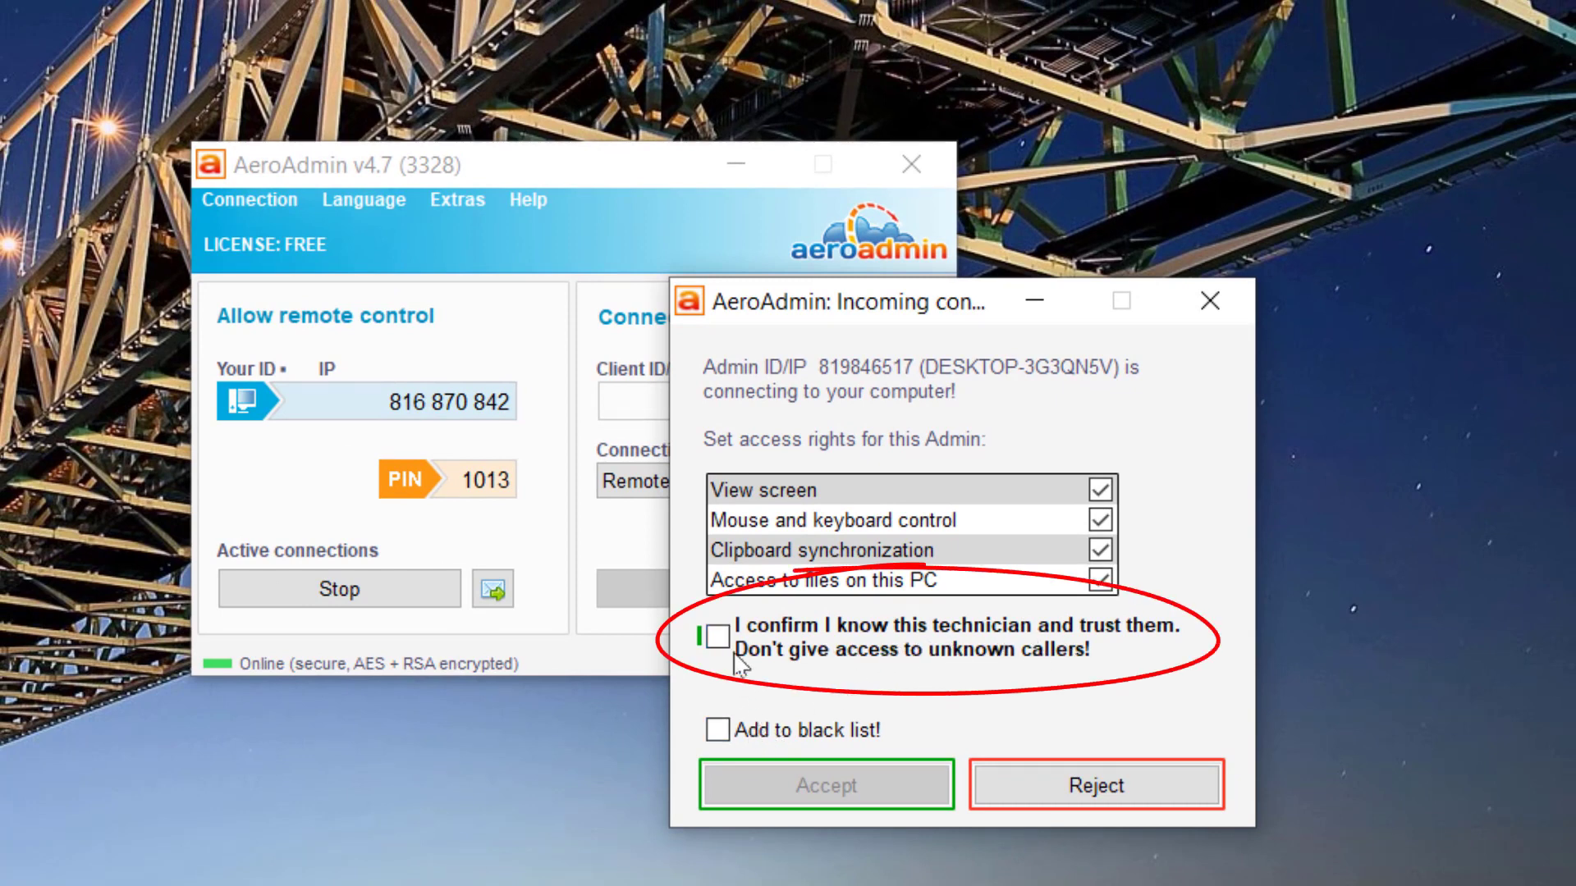
pyautogui.click(718, 637)
pyautogui.click(811, 796)
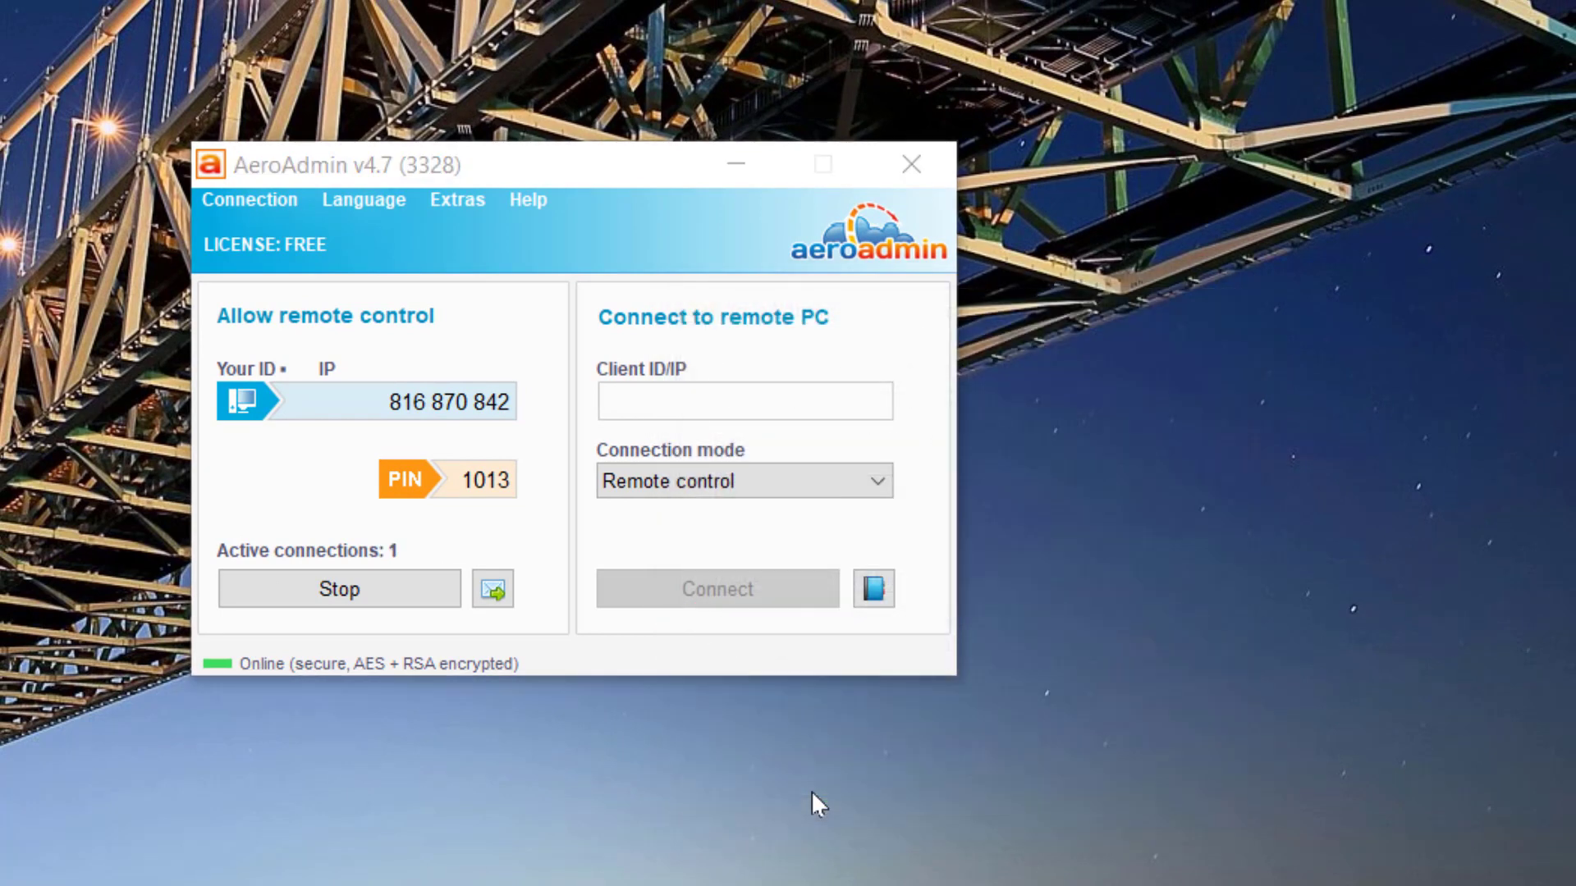